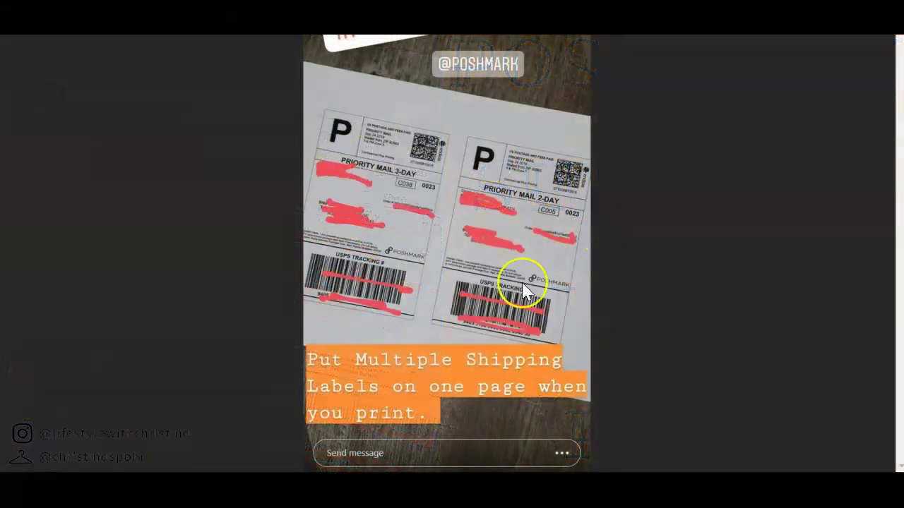
Go back one slide in the Posh Tips story about printing several labels per page
left_click(313, 219)
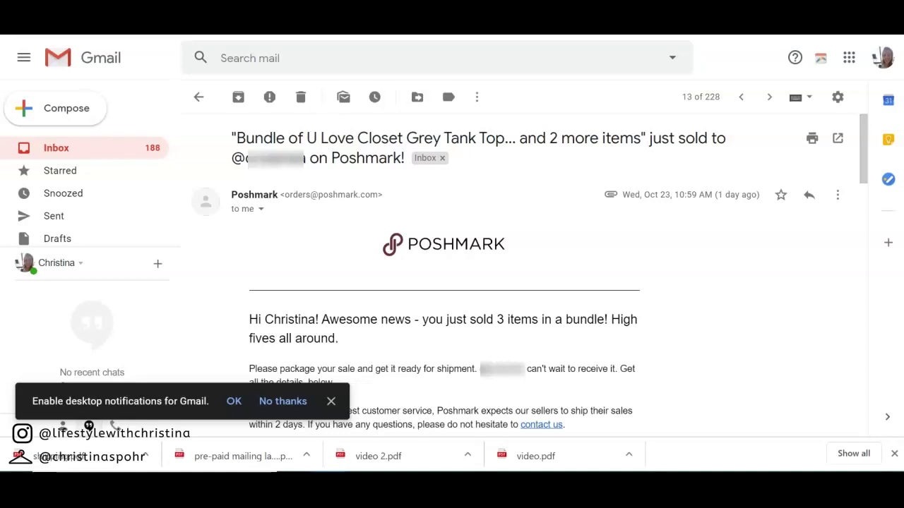
Preview the pre-paid mailing label.pdf attachment and pop it out into a new window
scroll(319, 233, "down", 10)
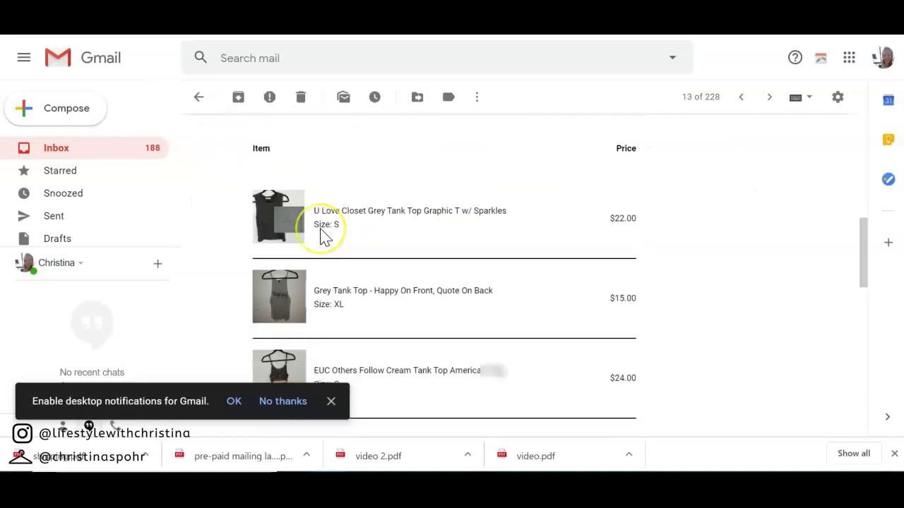
scroll(321, 236, "down", 15)
mouse_move(263, 296)
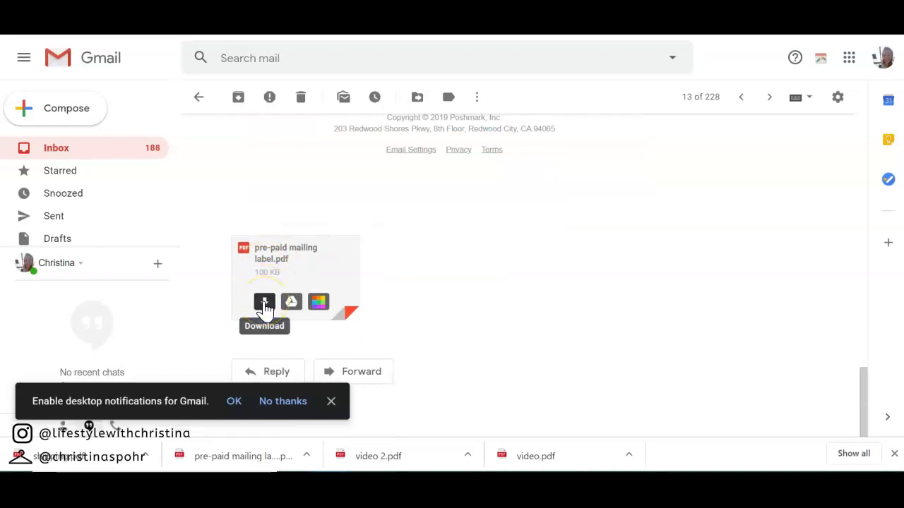
left_click(296, 276)
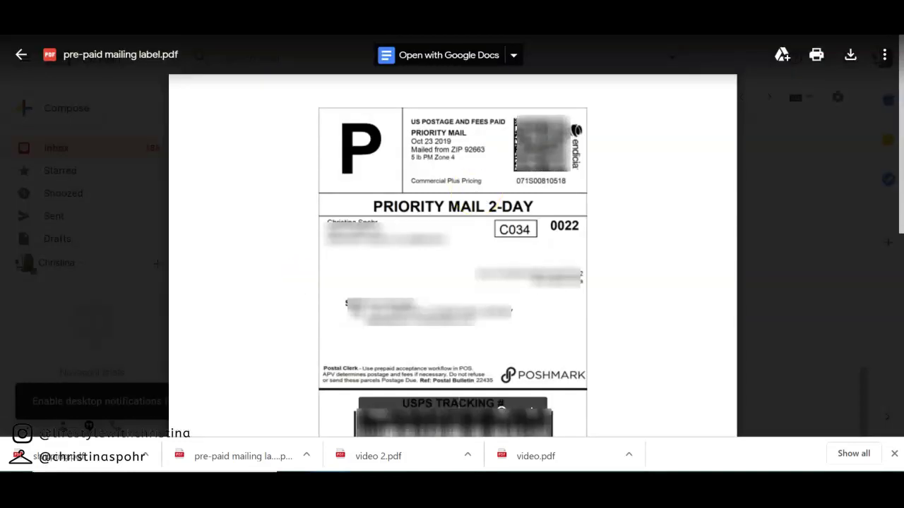
left_click(883, 55)
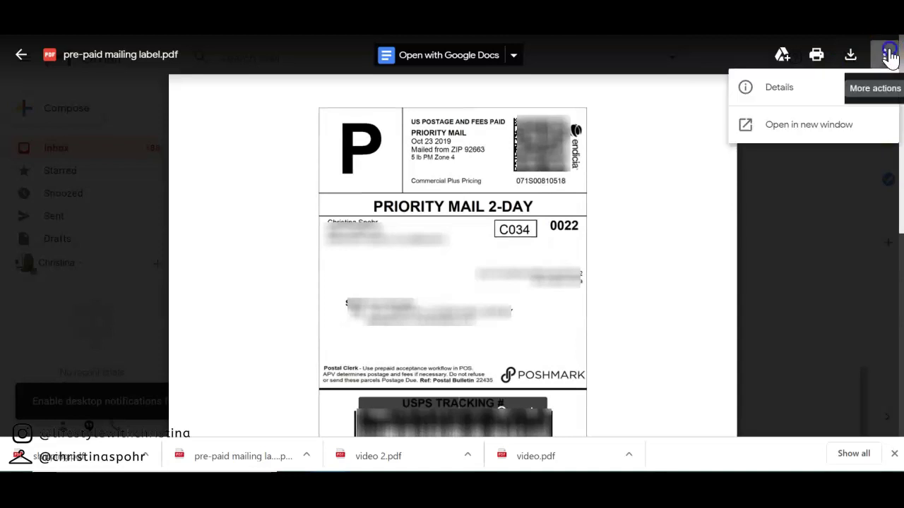
left_click(798, 133)
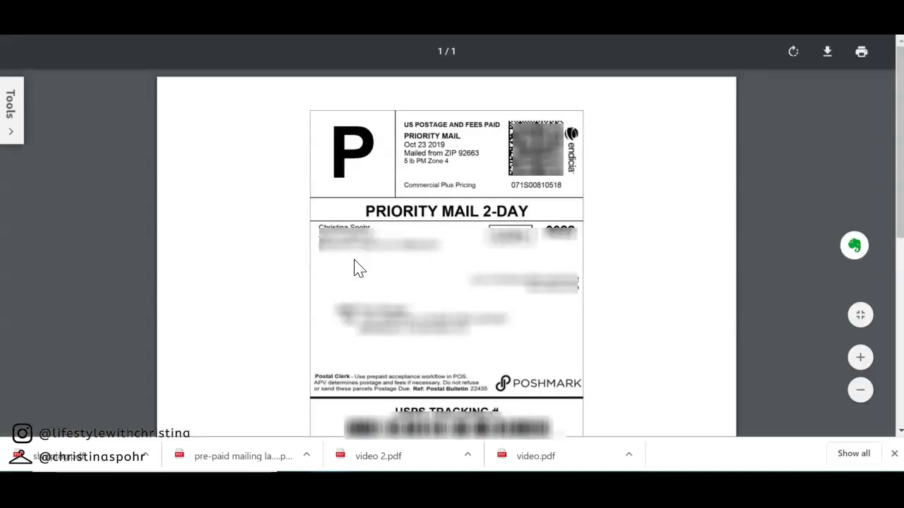
Save the Priority Mail label PDF to the Desktop as posh shipping
right_click(356, 267)
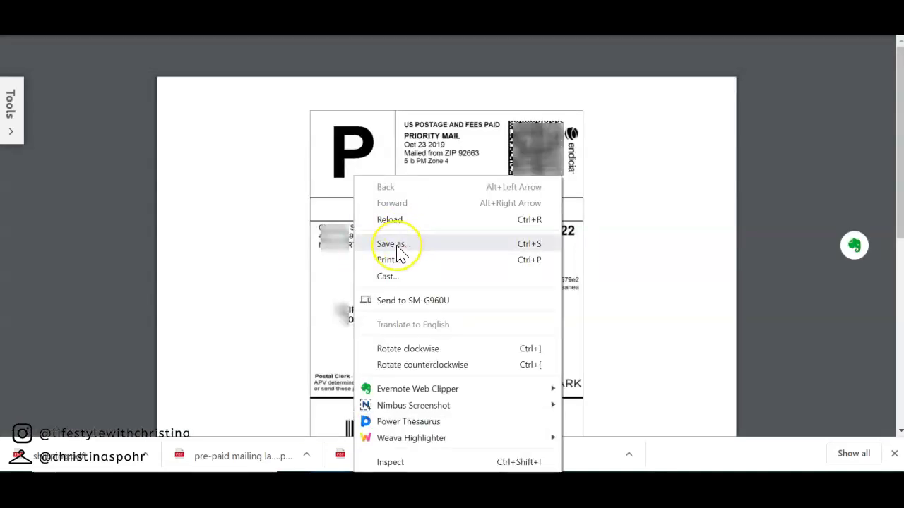
left_click(396, 247)
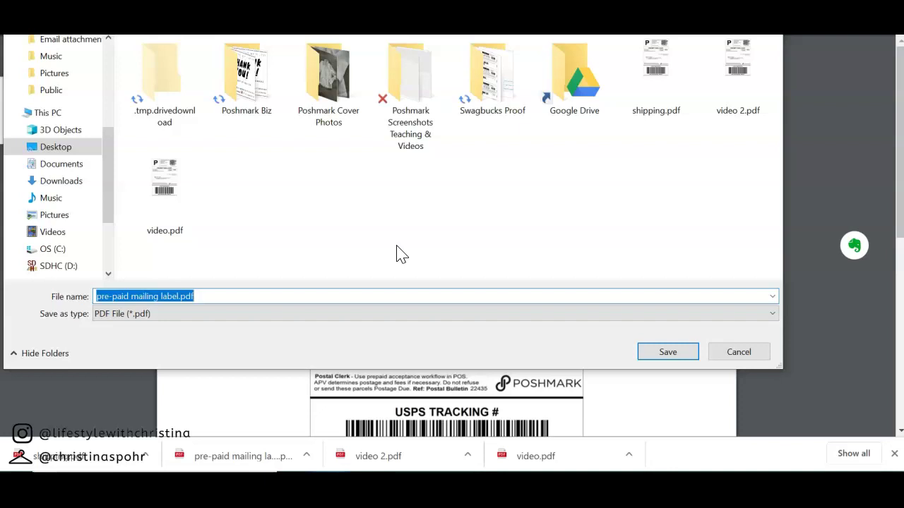
type("j")
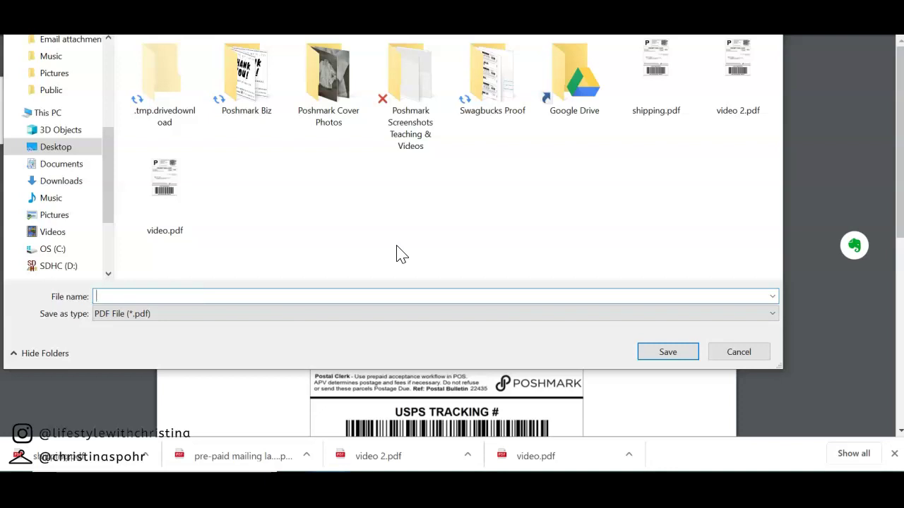
type("shipp")
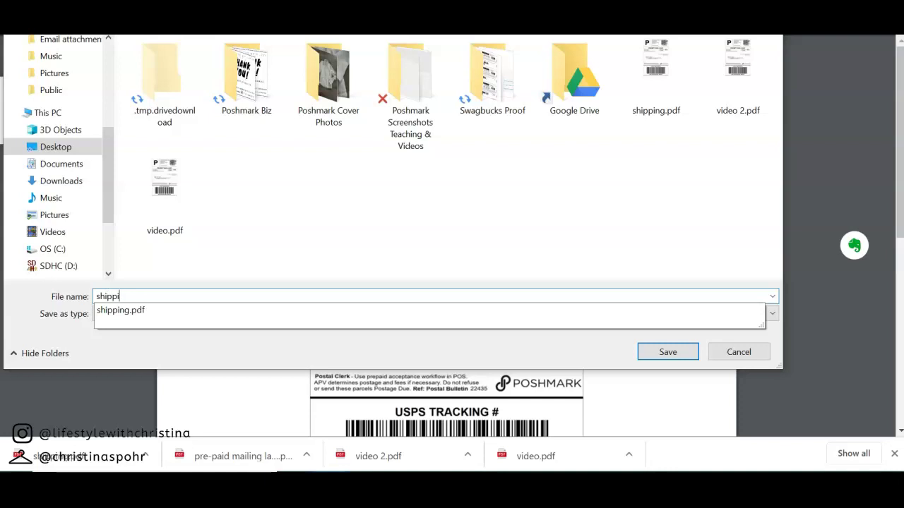
type("i")
key("BackSpace")
key("BackSpace")
key("BackSpace")
type("p")
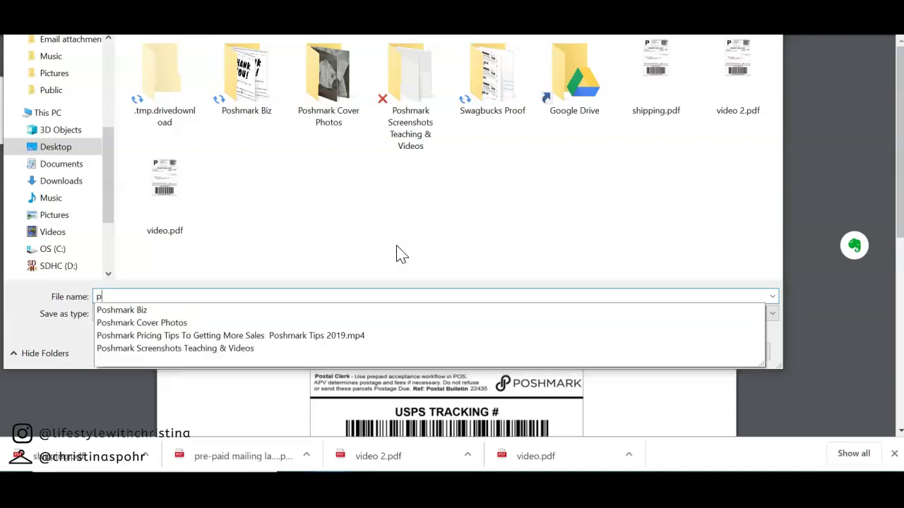
type("osh s")
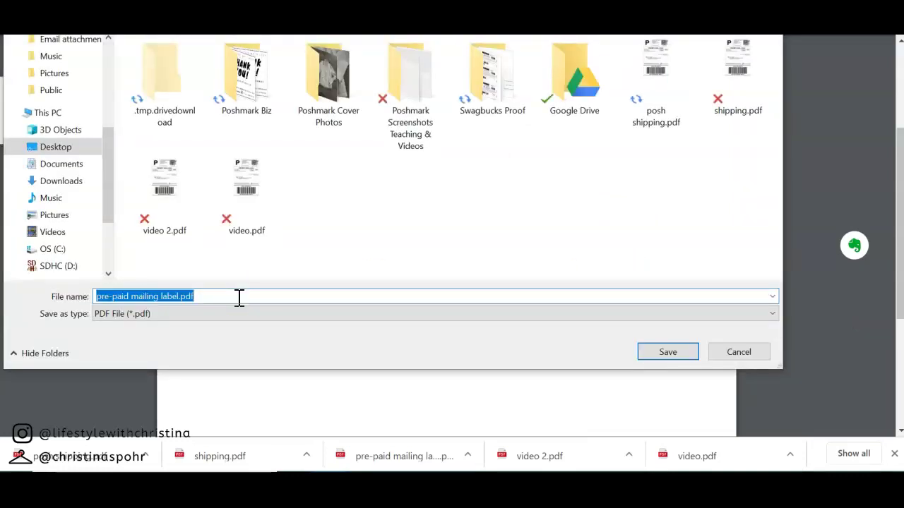
Enter 'posh shipping 2' as the file name for the second label PDF
type("shi")
key("BackSpace")
type("po")
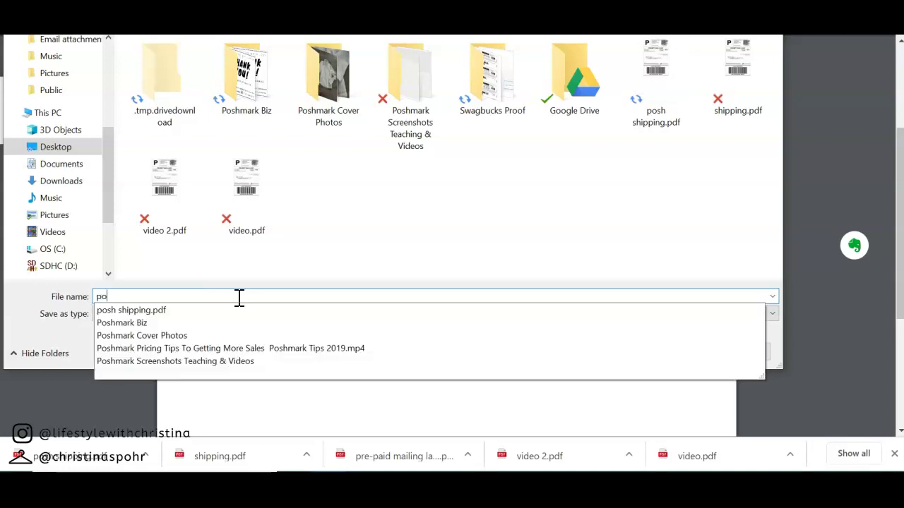
type("sh shipping")
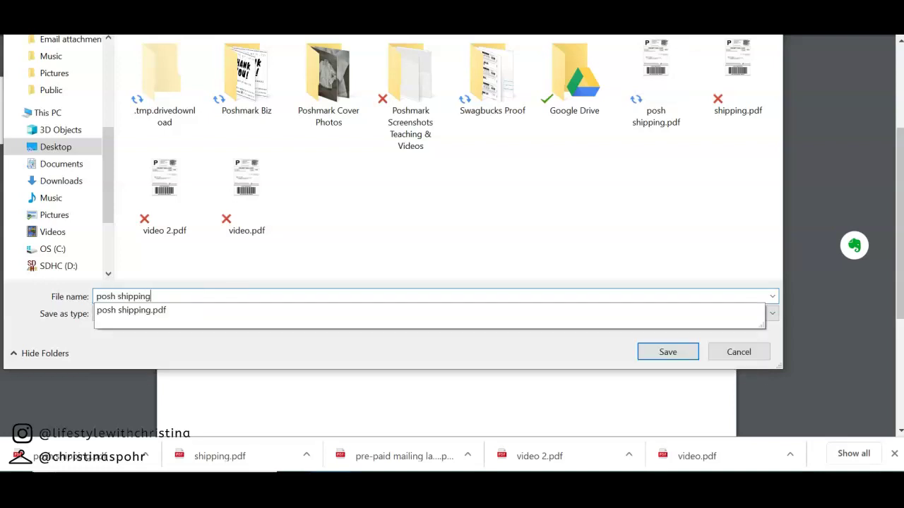
type(" 2")
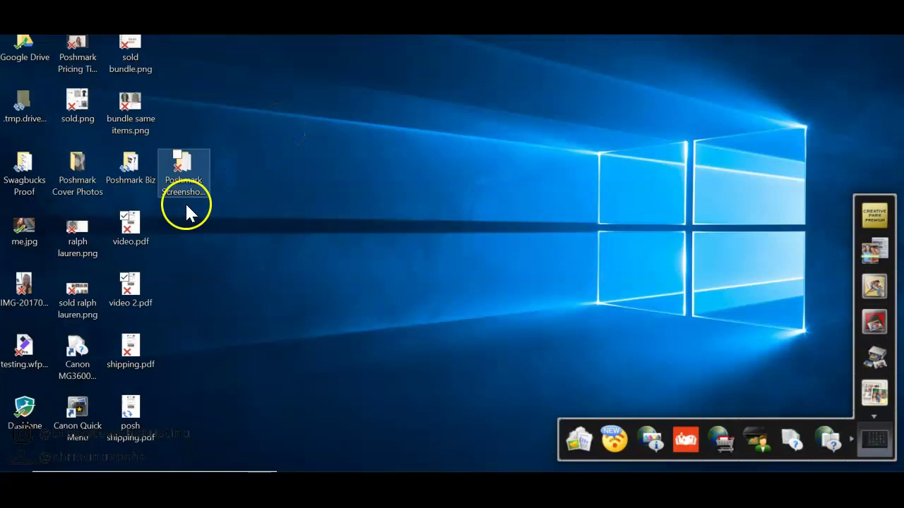
left_click(138, 227, "shift")
right_click(138, 228)
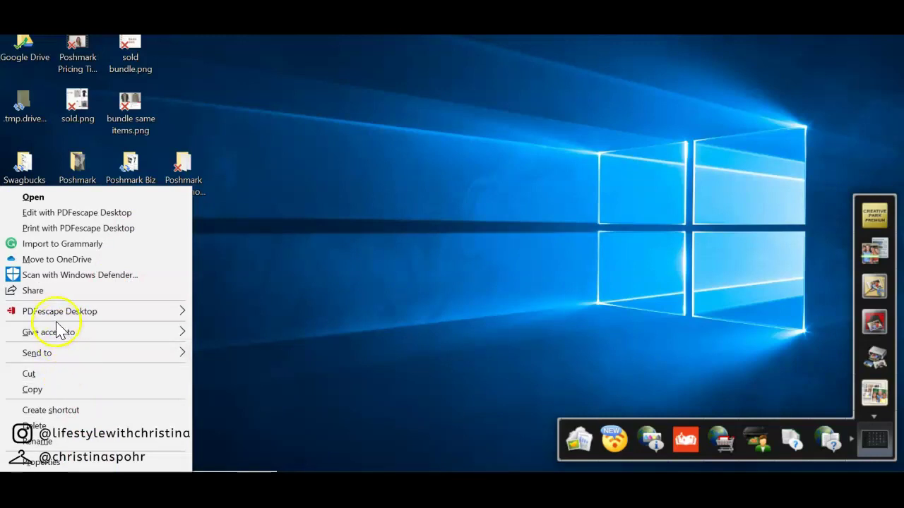
mouse_move(57, 308)
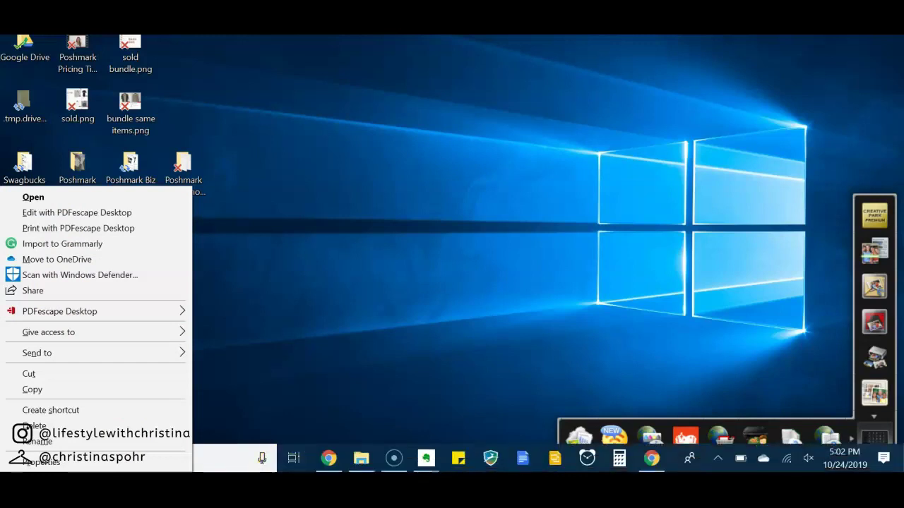
left_click(505, 465)
mouse_move(440, 467)
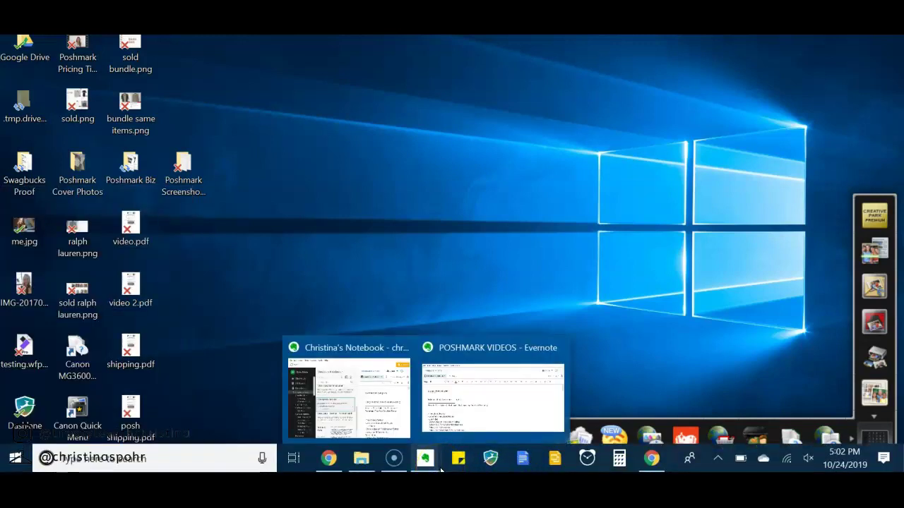
Upload posh shipping.pdf and posh shipping 2.pdf to the PDF to PNG converter
left_click(326, 467)
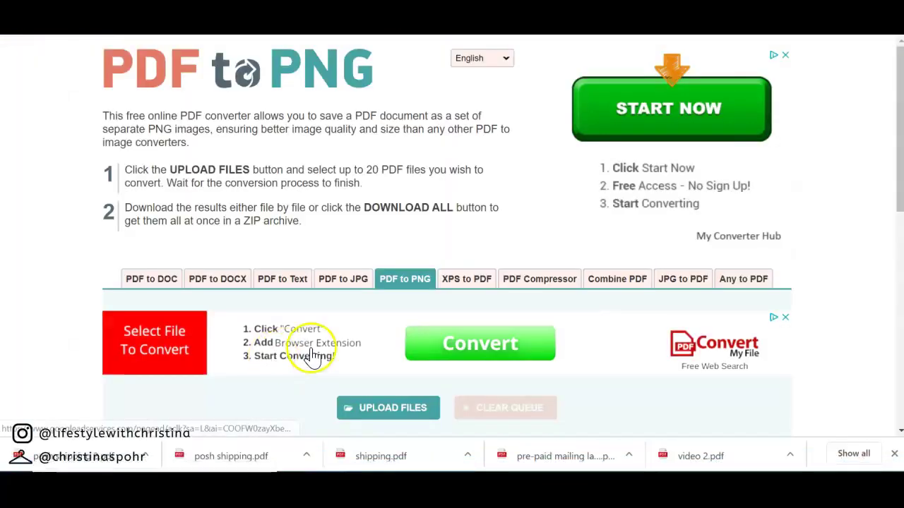
scroll(335, 360, "down", 2)
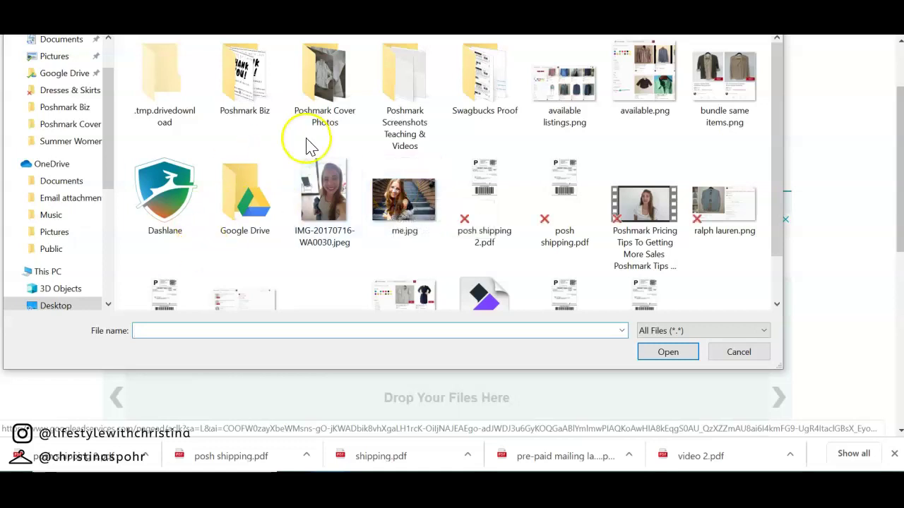
scroll(307, 145, "down", 1)
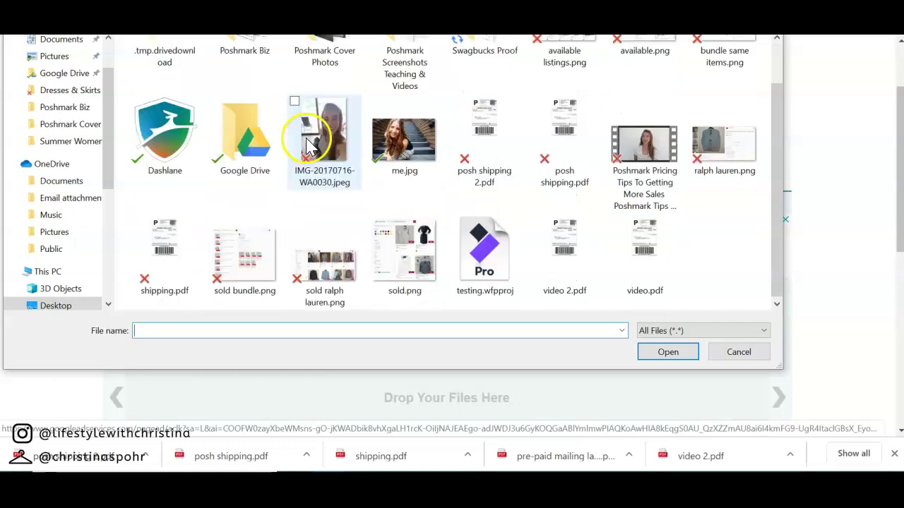
left_click(534, 106)
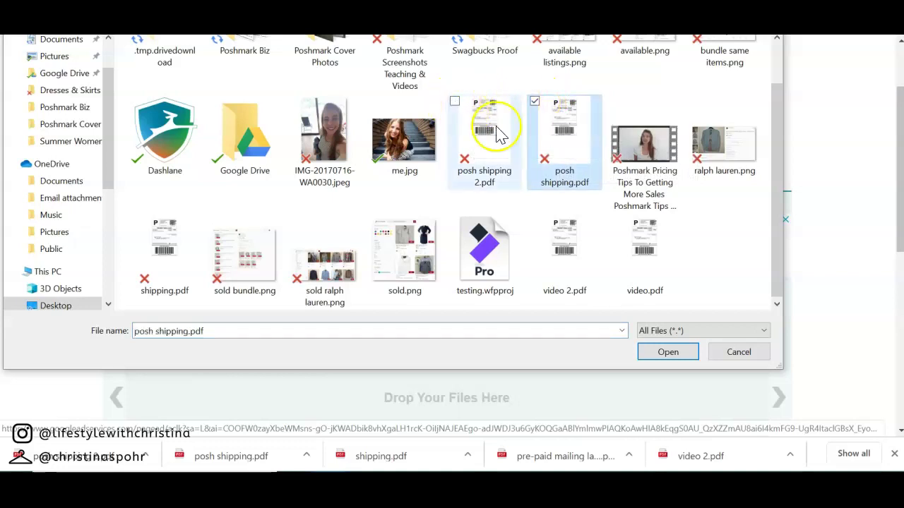
left_click(454, 103)
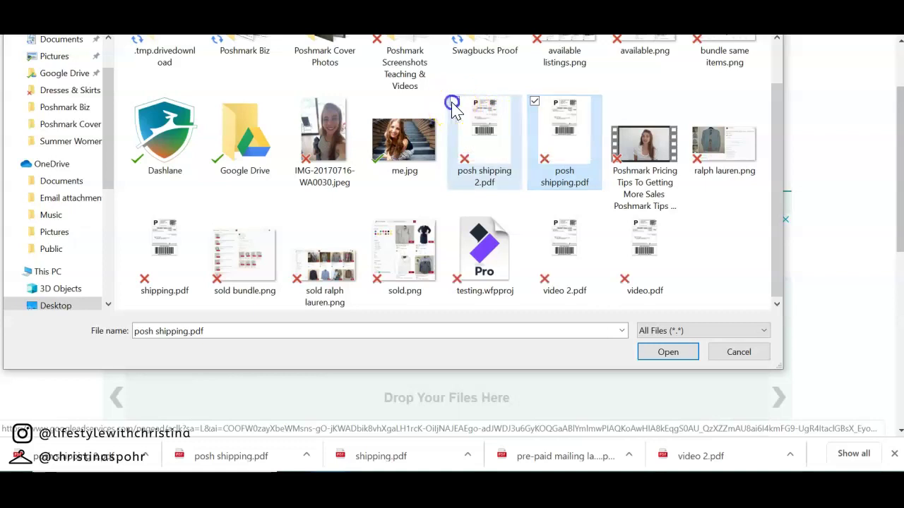
left_click(668, 352)
Download both converted label ZIP files
left_click(347, 312)
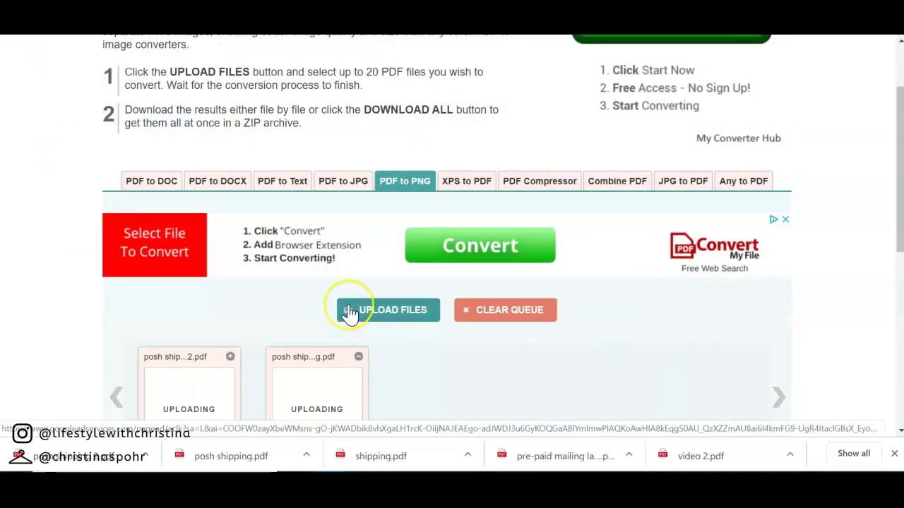
scroll(348, 312, "down", 3)
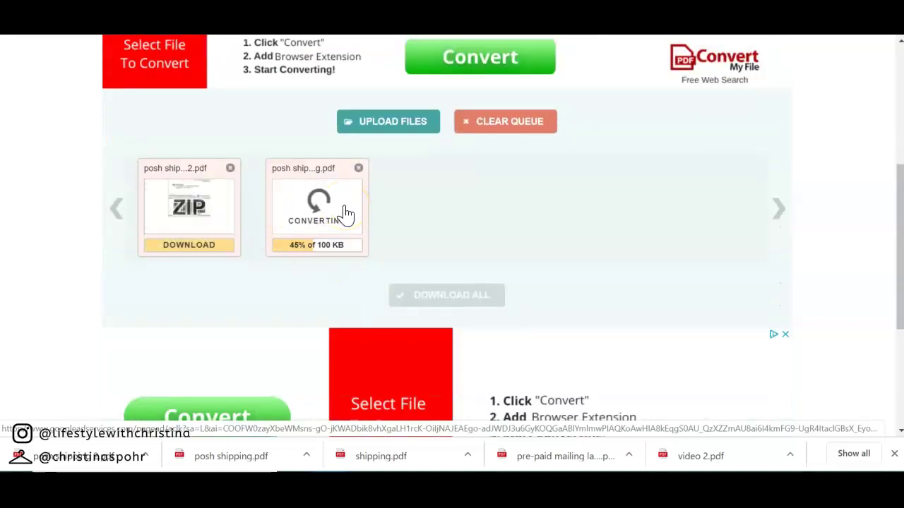
left_click(190, 247)
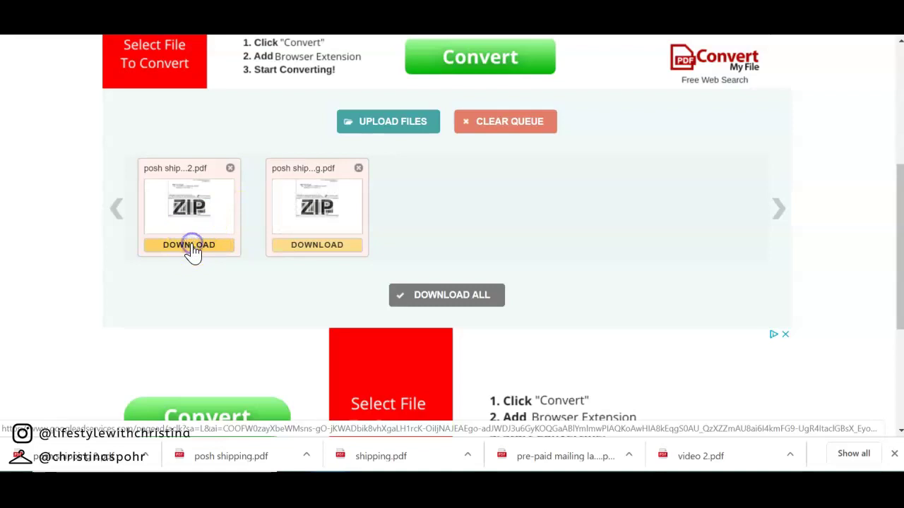
left_click(324, 255)
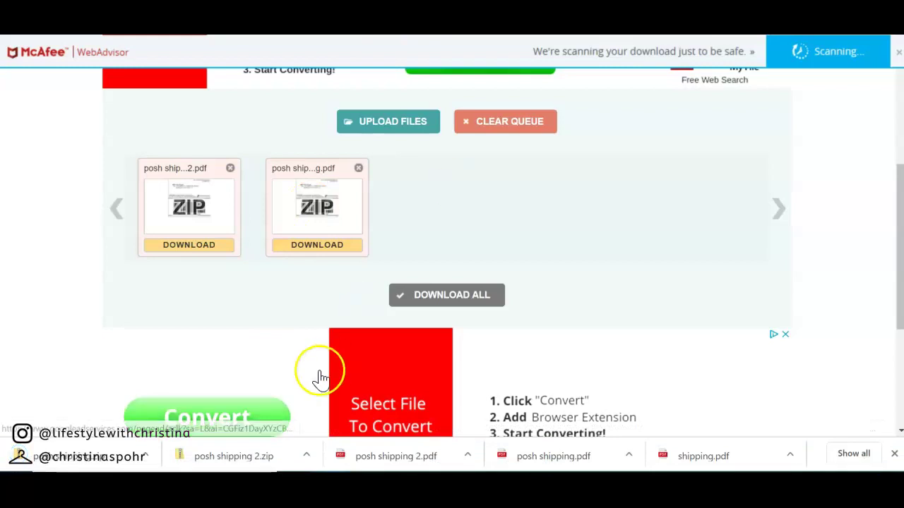
Open posh shipping 2.zip from Downloads and copy posh shipping 2-1.png to the desktop
right_click(246, 455)
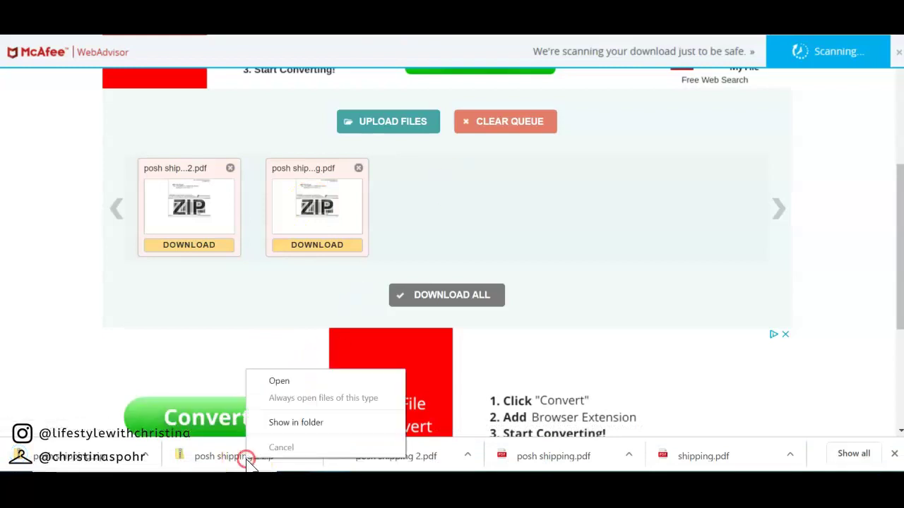
left_click(300, 424)
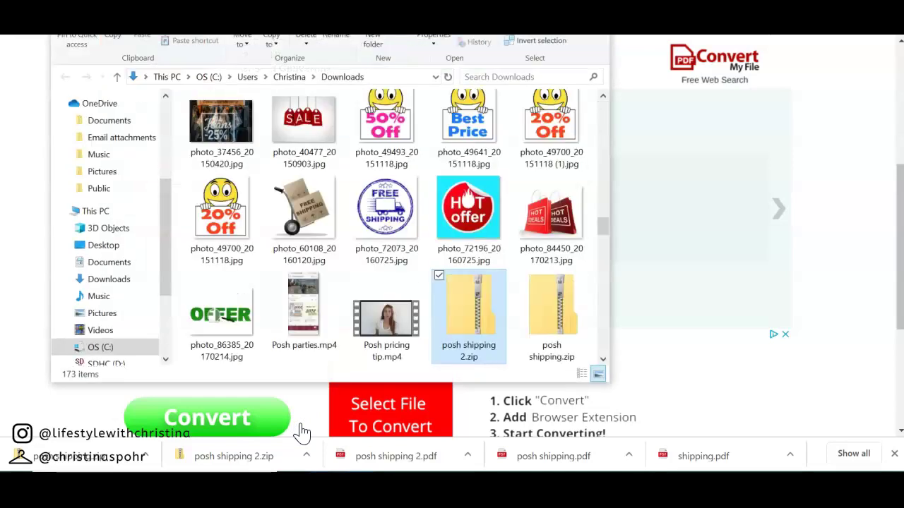
left_click(485, 325)
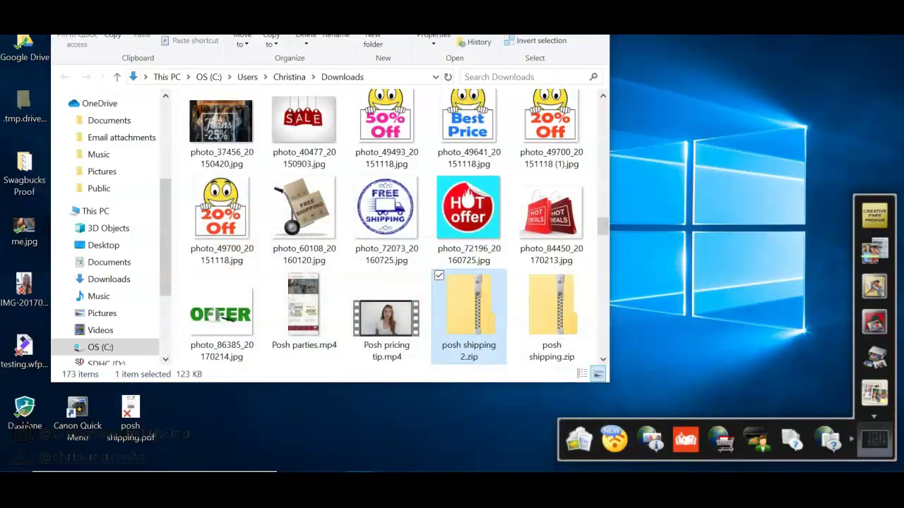
double_click(484, 324)
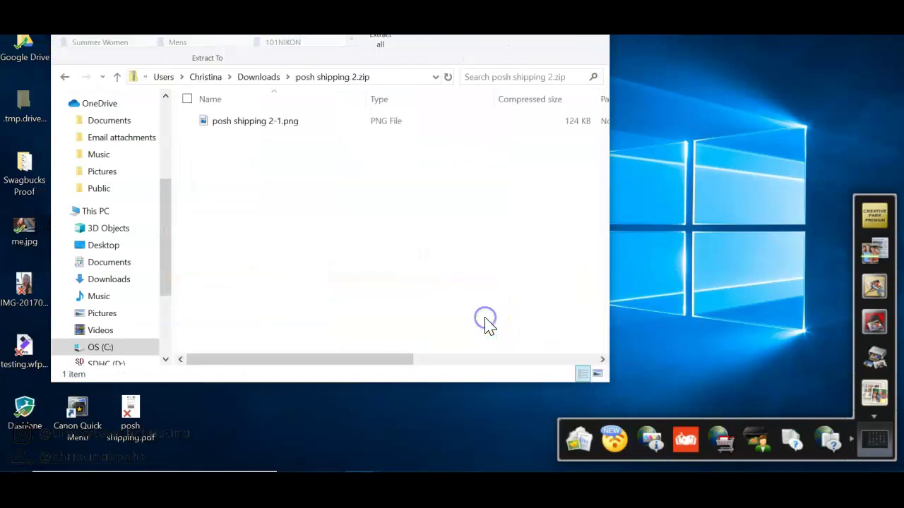
double_click(258, 131)
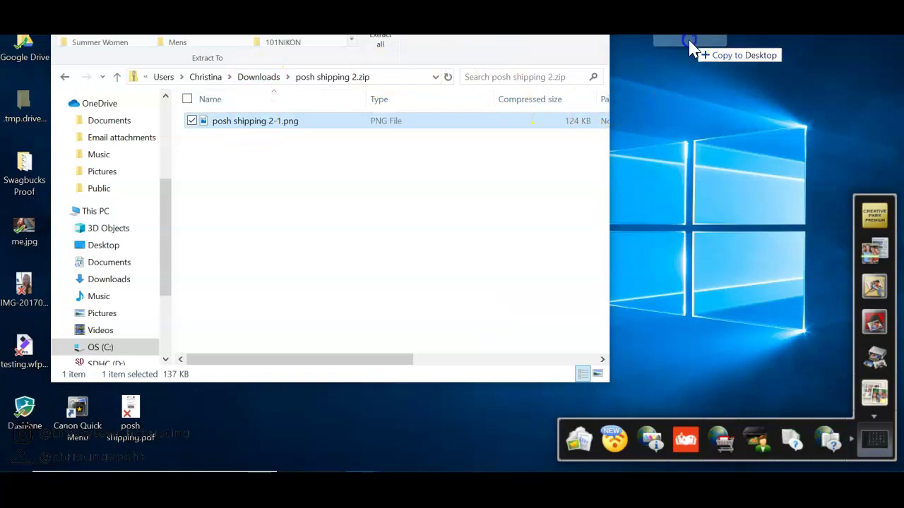
left_click_drag(690, 42, 693, 49)
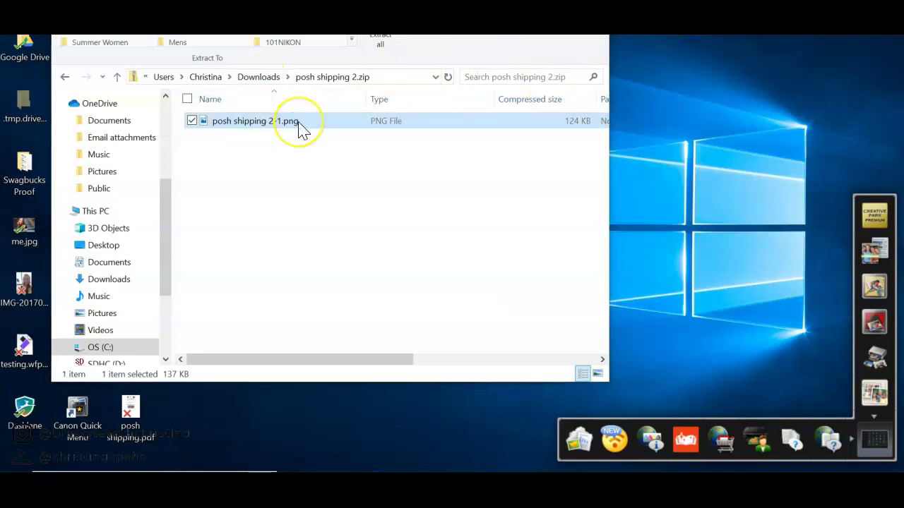
Copy posh shipping-1.png out of posh shipping.zip onto the desktop and show the desktop
left_click(272, 77)
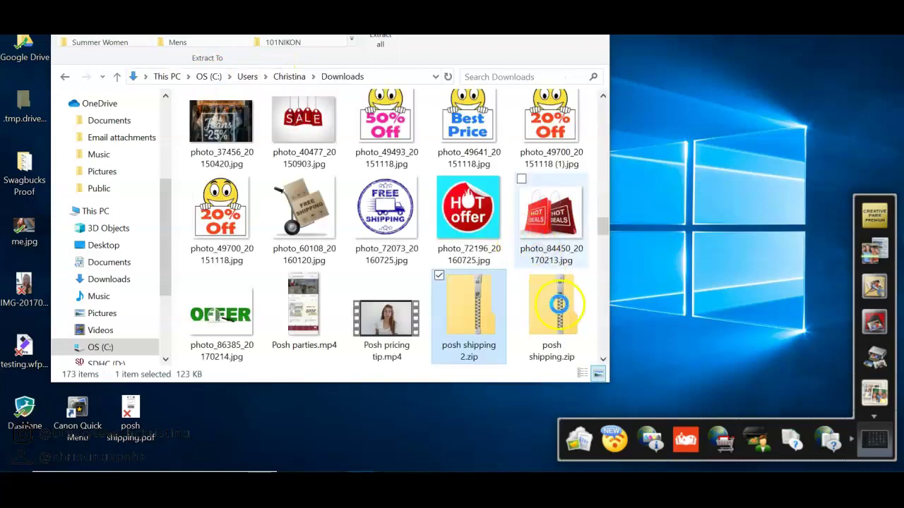
left_click(559, 303)
double_click(558, 304)
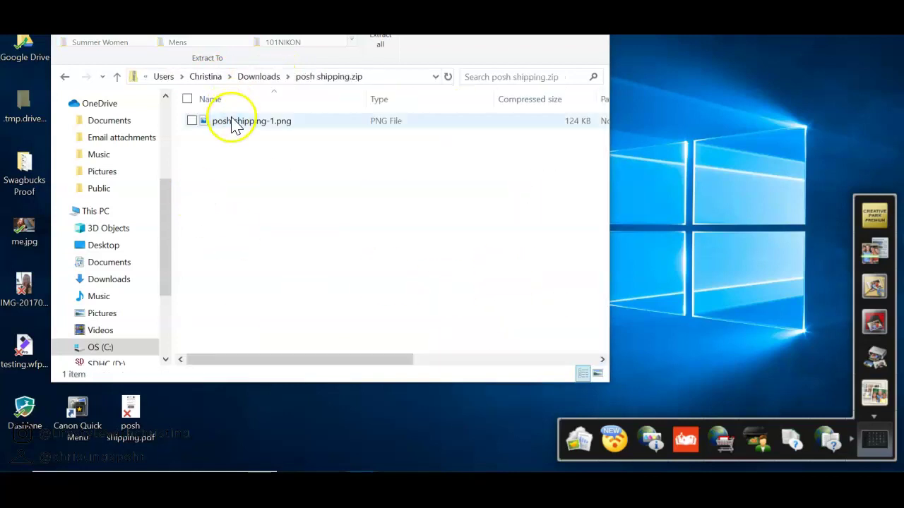
left_click_drag(233, 127, 732, 134)
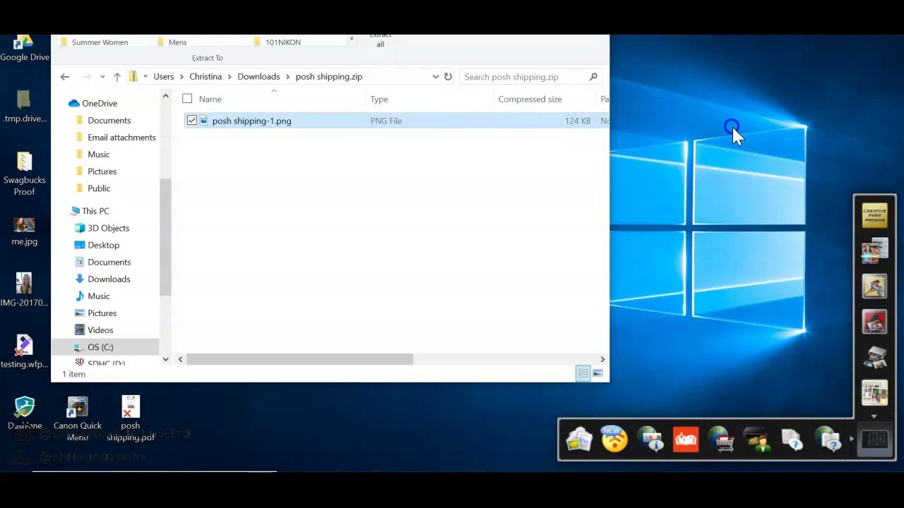
left_click(702, 107)
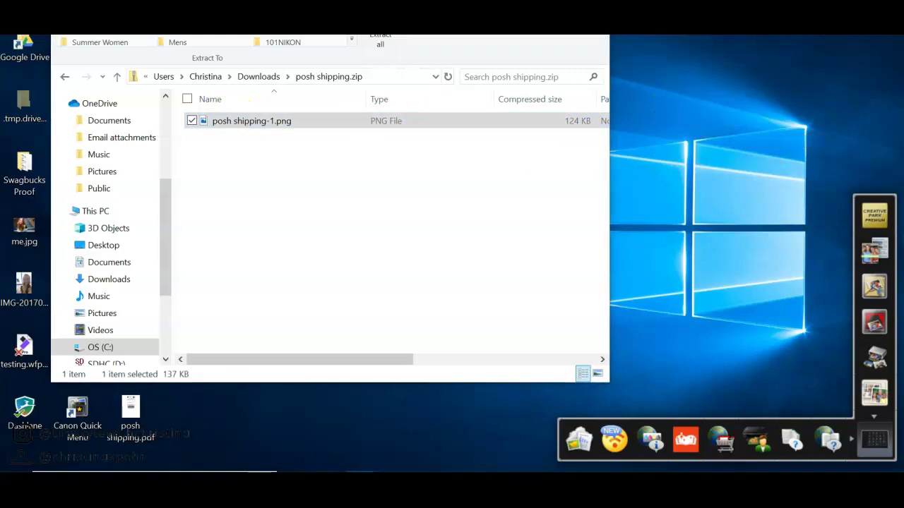
key("super+d")
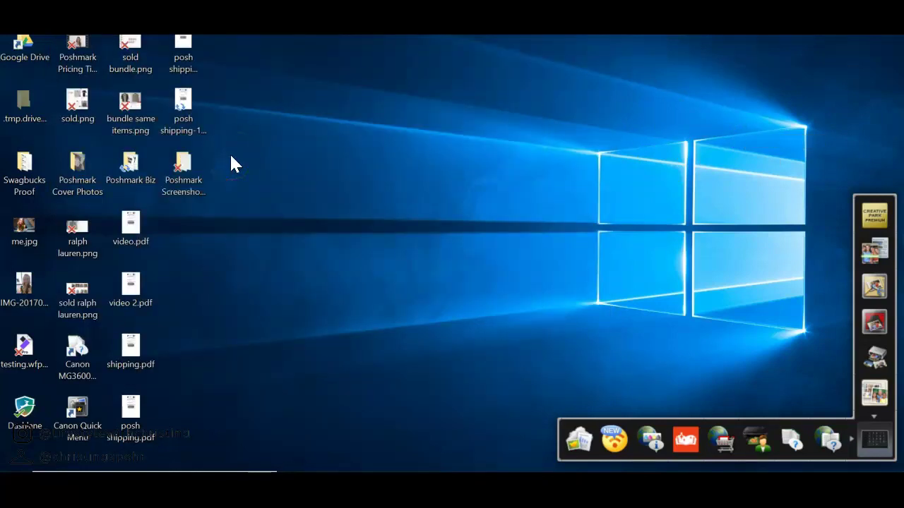
Select posh shipping 2-1.png and posh shipping-1.png together and open their context menu
left_click(193, 345)
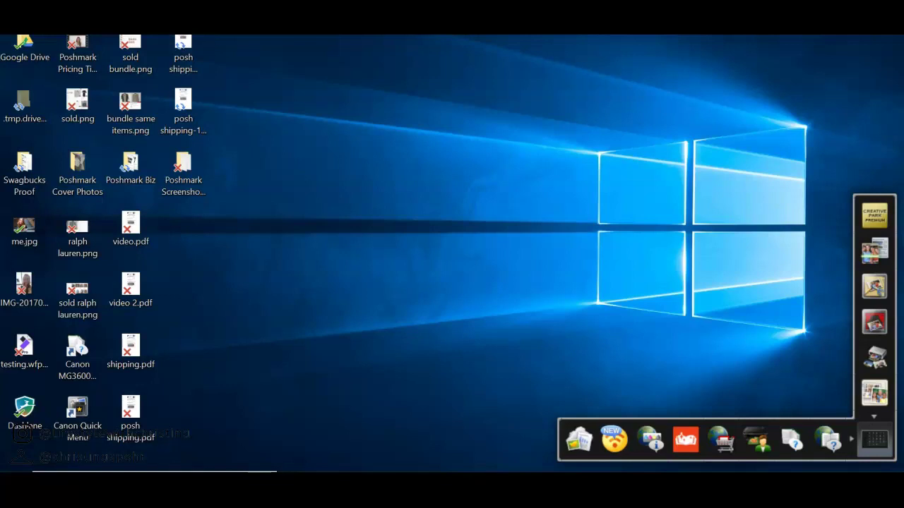
left_click(182, 62)
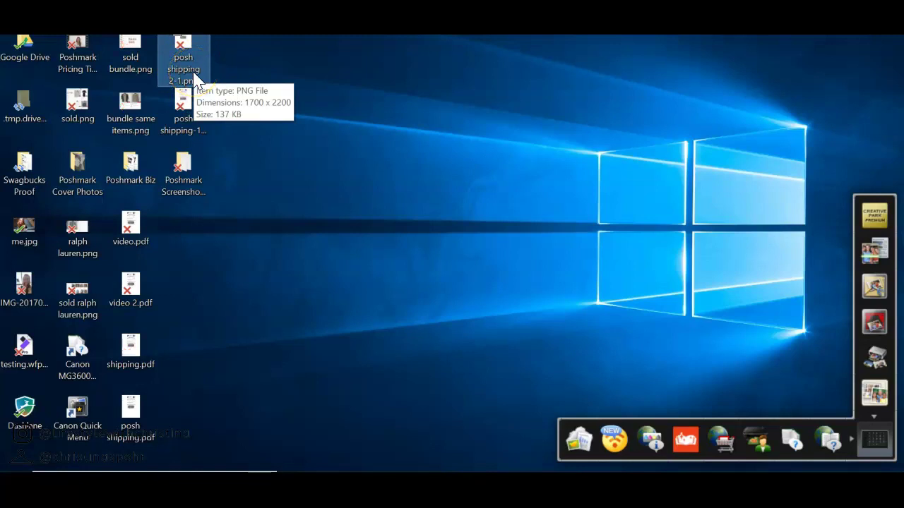
left_click_drag(242, 100, 179, 57)
right_click(179, 57)
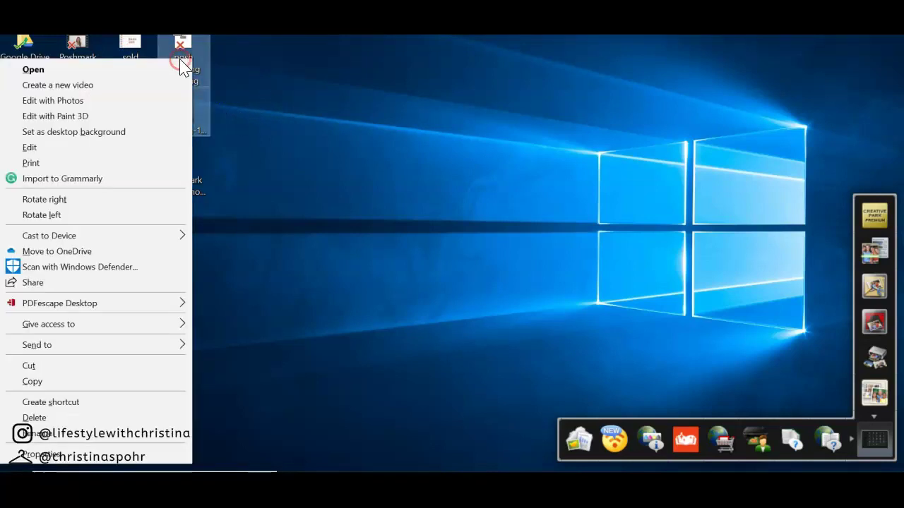
Crop posh shipping 2-1.png in Paint to the 837 × 1257px label and save it
left_click(30, 148)
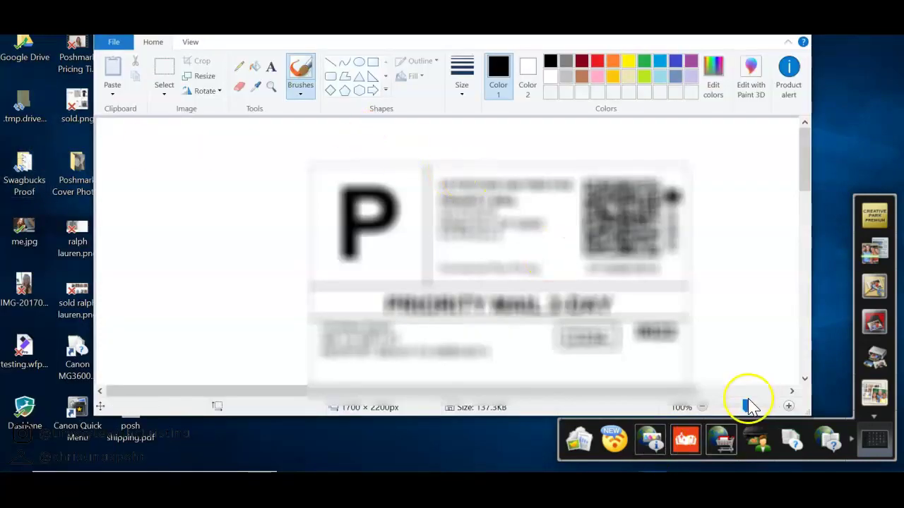
left_click_drag(745, 406, 725, 408)
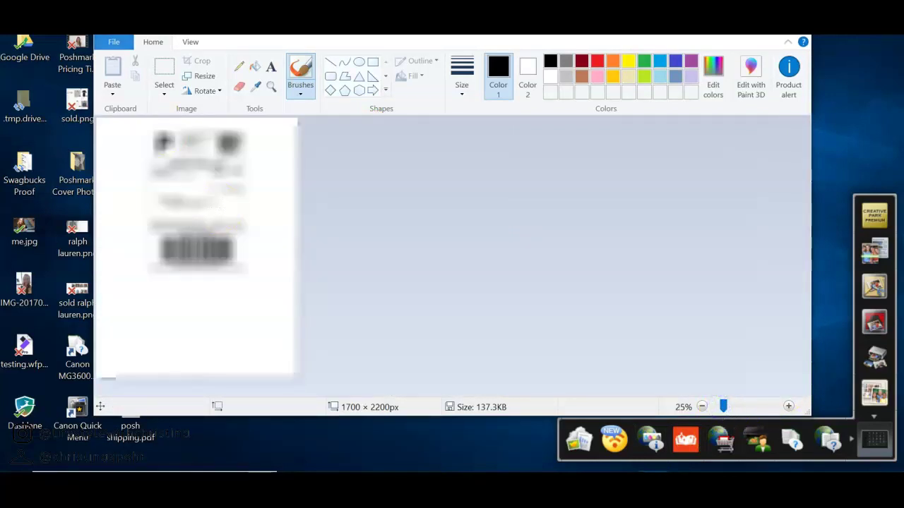
left_click(167, 68)
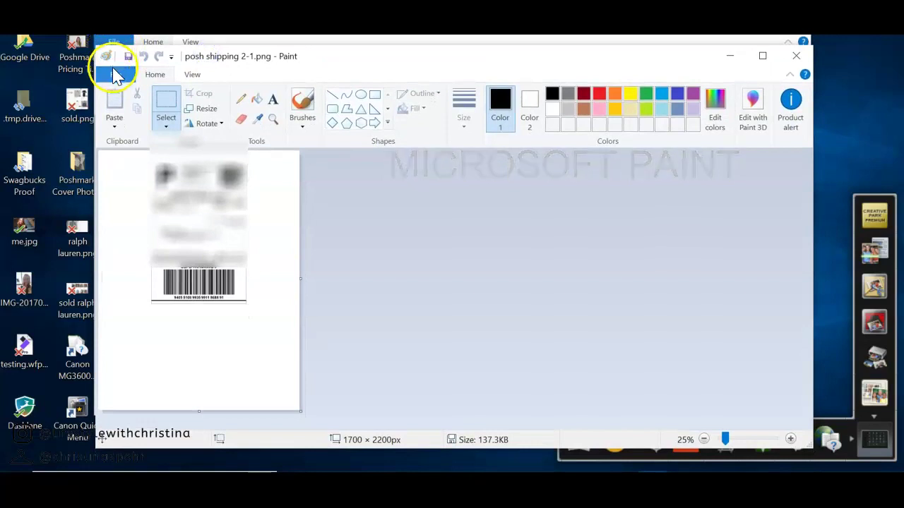
left_click(114, 73)
mouse_move(212, 233)
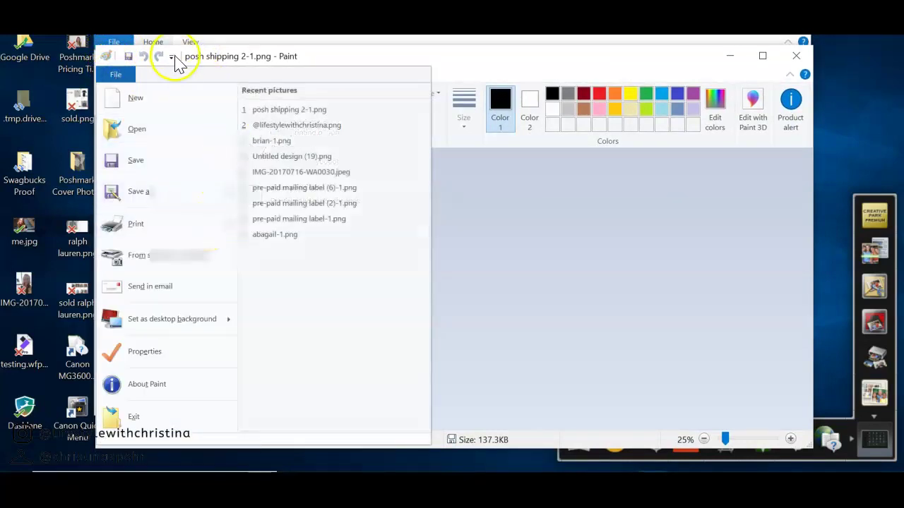
left_click(215, 58)
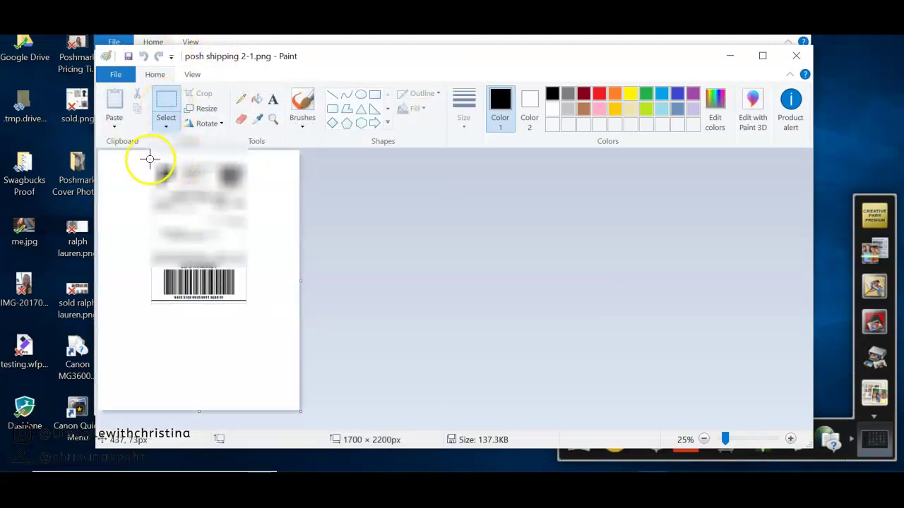
left_click_drag(149, 159, 249, 307)
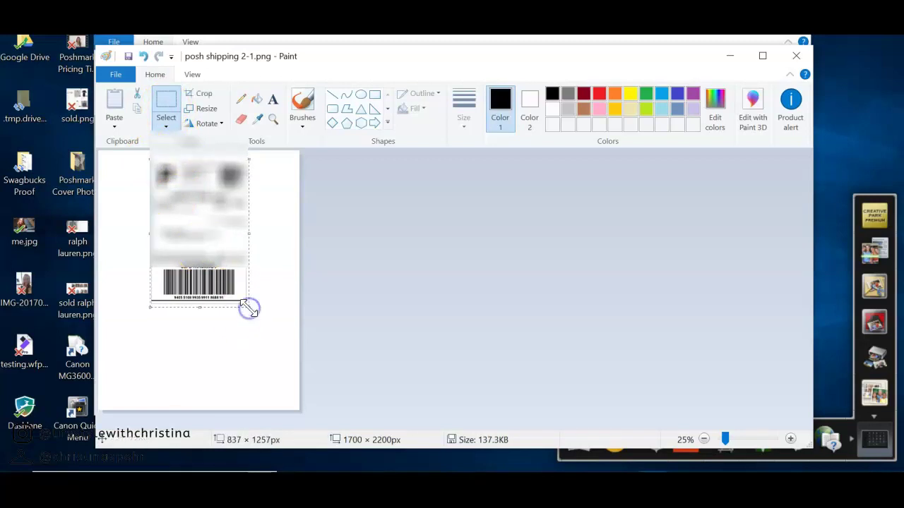
left_click(199, 94)
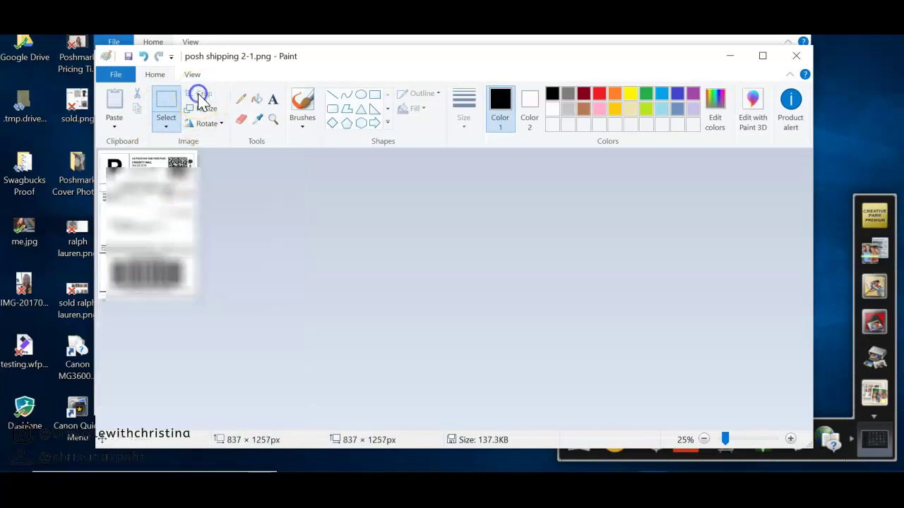
left_click(127, 57)
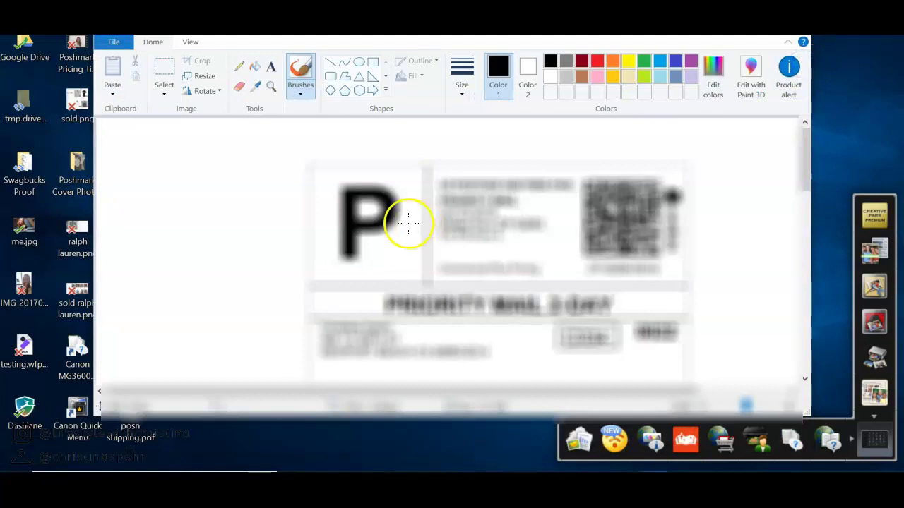
Crop the second label image to 897 × 1257px, save it, and close Paint
left_click_drag(747, 408, 706, 408)
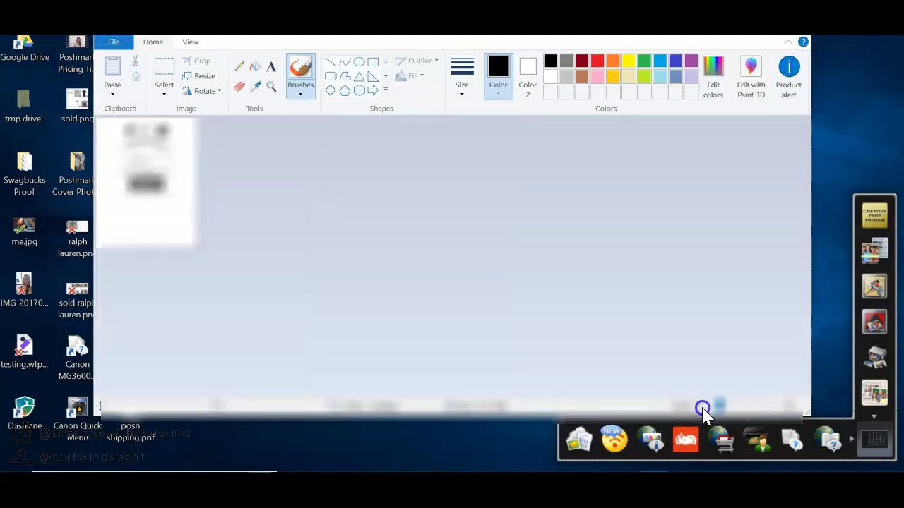
left_click(161, 75)
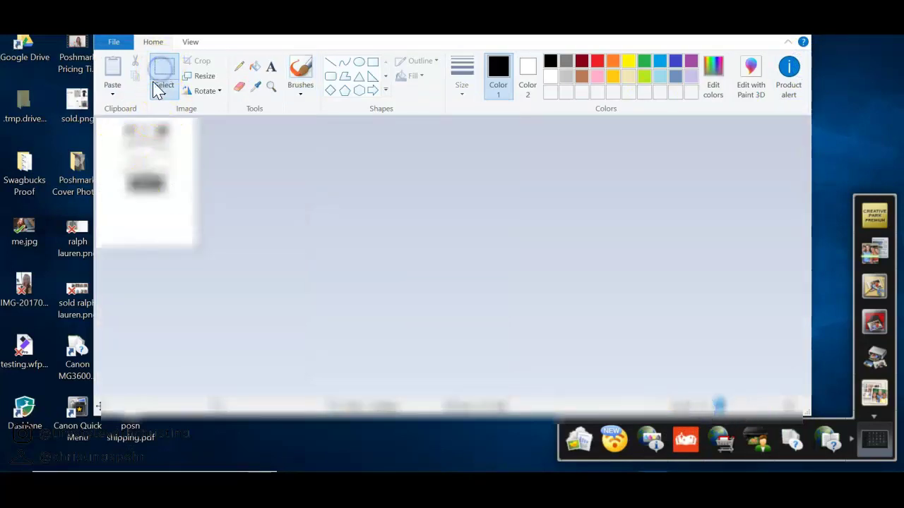
left_click_drag(120, 121, 173, 193)
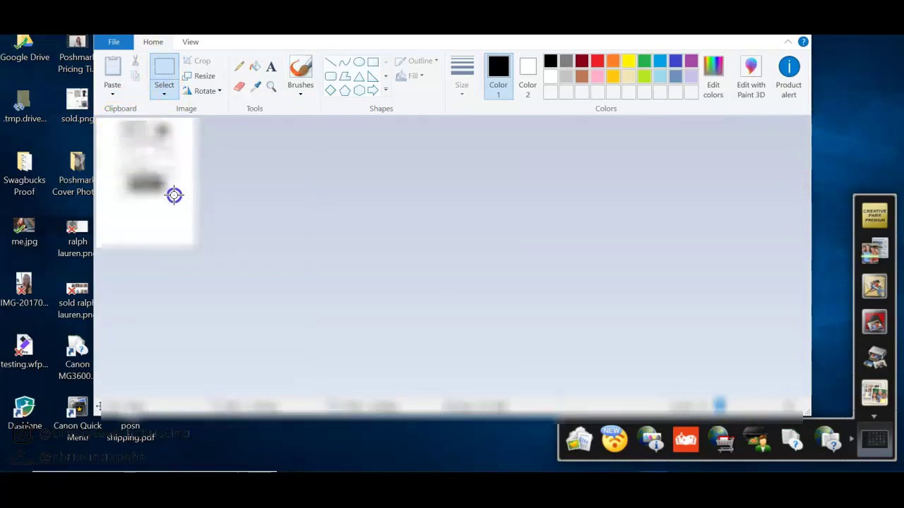
left_click(203, 65)
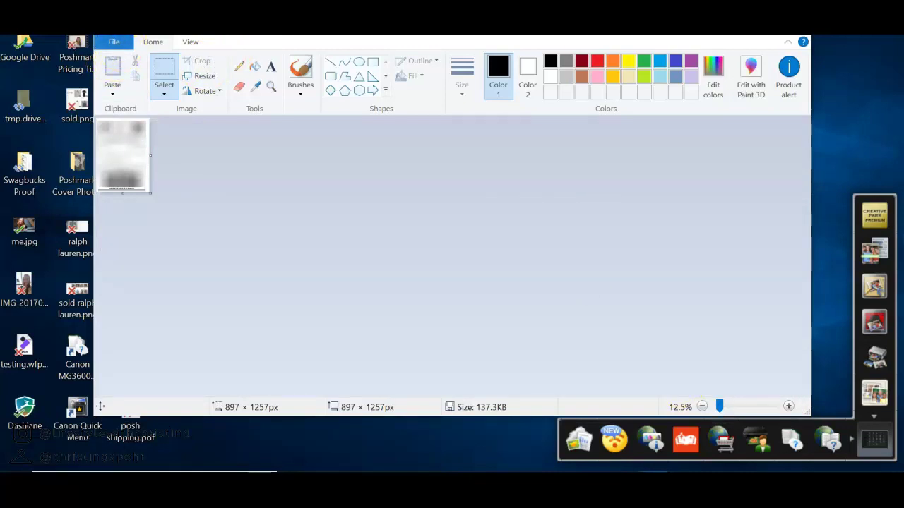
key("ctrl+s")
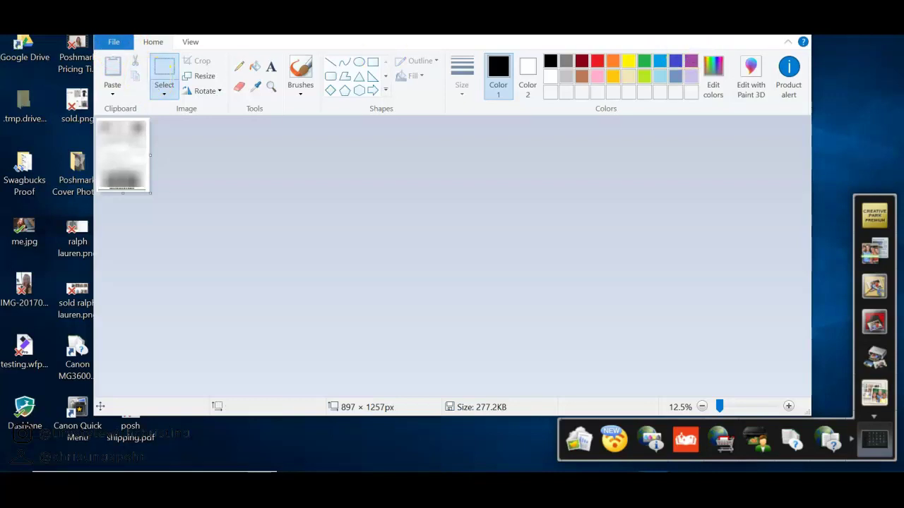
key("alt+F4")
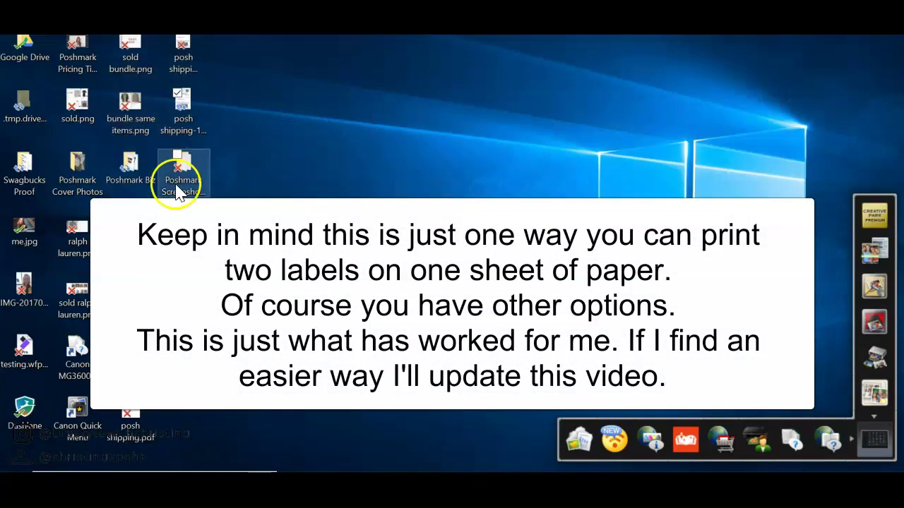
Select both cropped posh shipping PNGs on the desktop and send them to Print
double_click(186, 128)
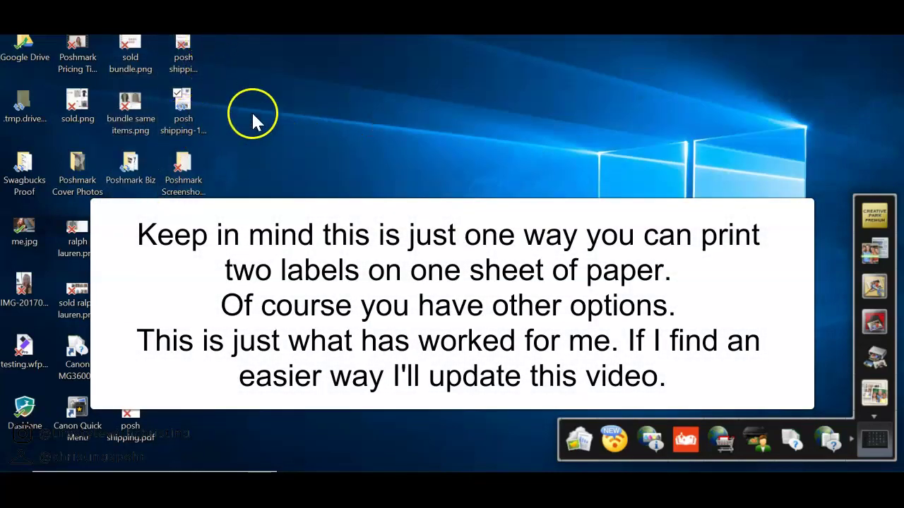
right_click(181, 64)
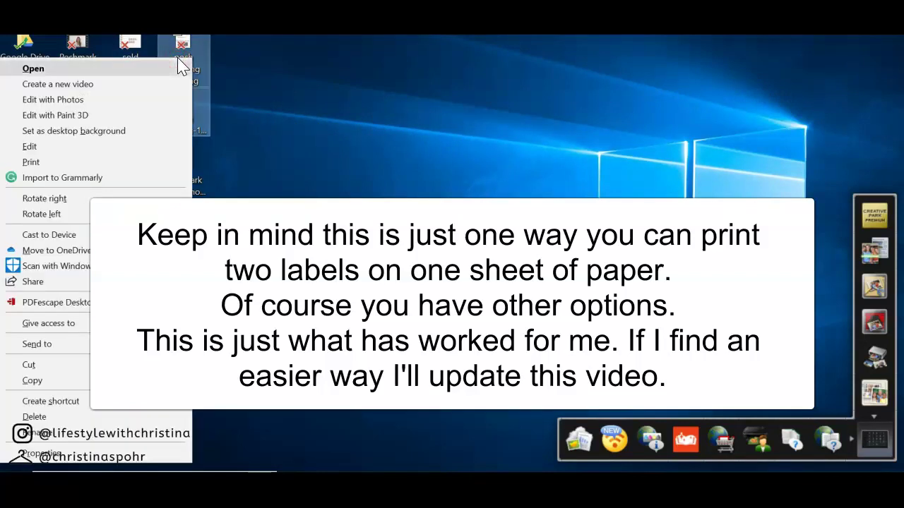
left_click(89, 162)
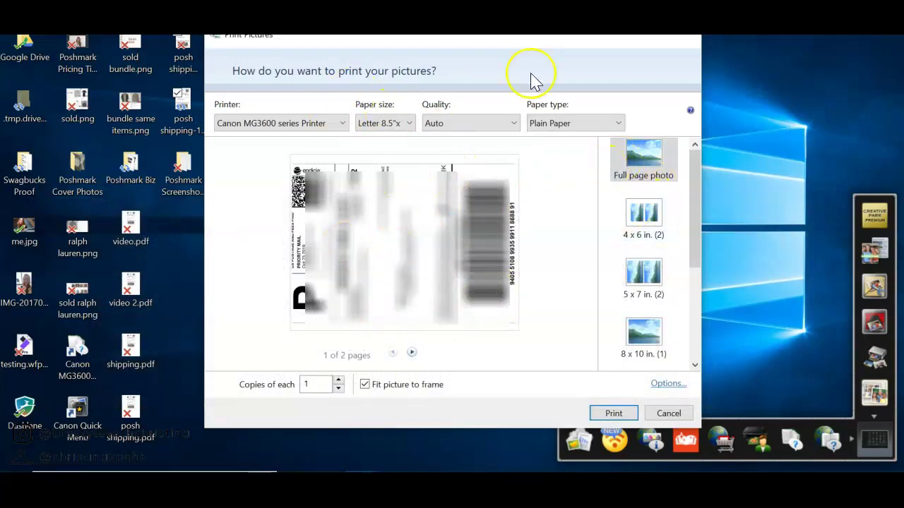
Compare the 4 x 6 in. and 5 x 7 in. two-per-page layouts, settling on 4 x 6 in
left_click(653, 224)
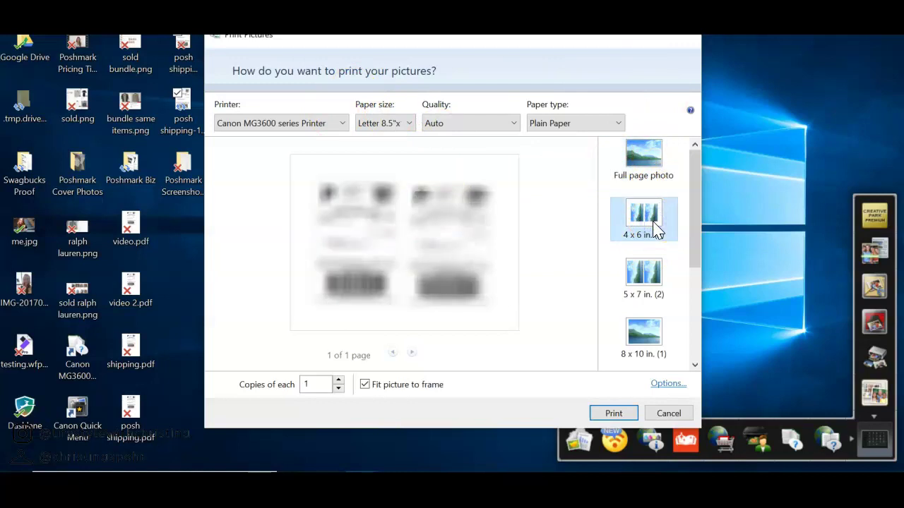
left_click(651, 275)
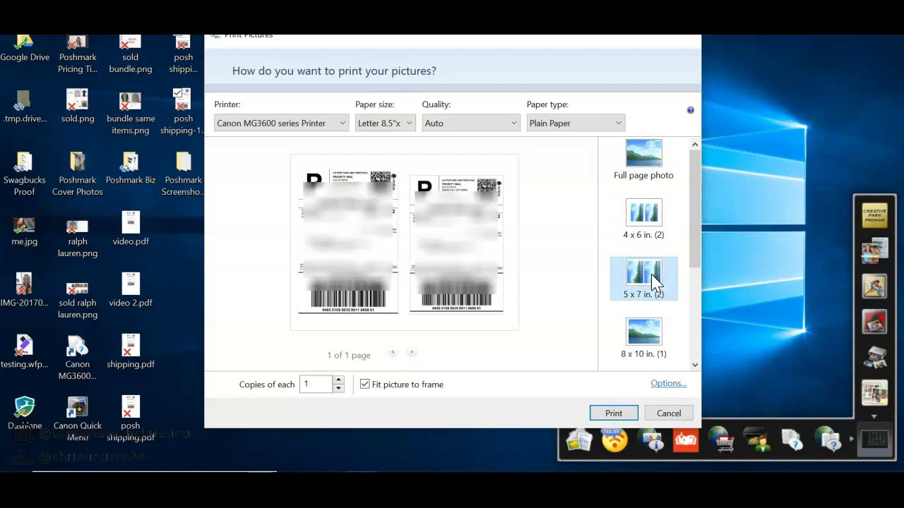
left_click(644, 222)
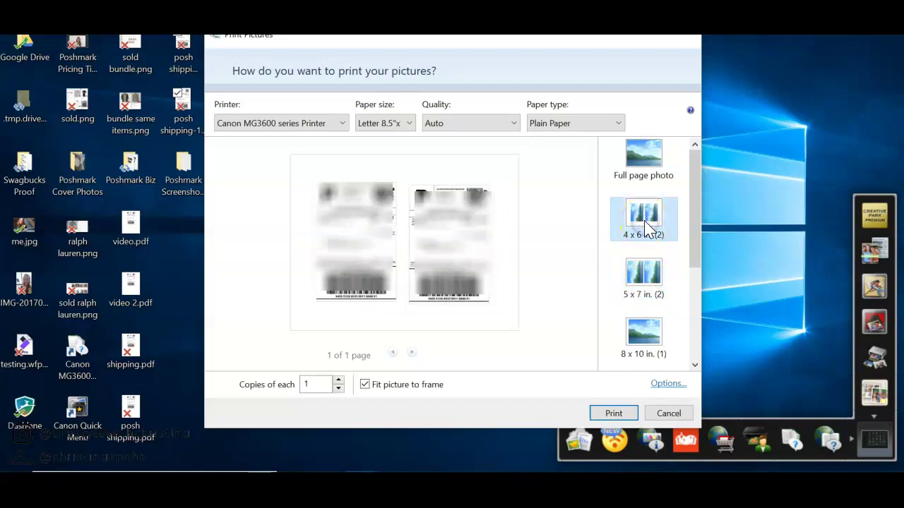
left_click(646, 285)
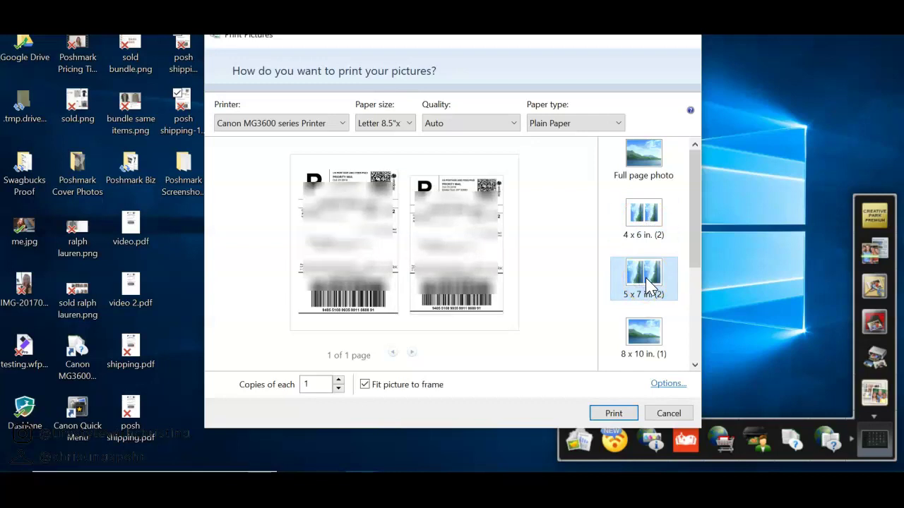
left_click(645, 227)
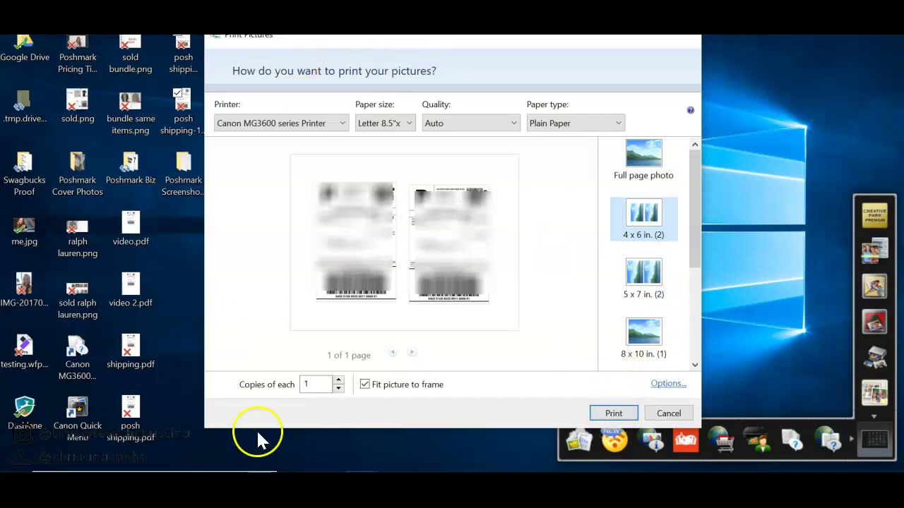
Bring Chrome with the PDF to PNG converter page back to the front from the taskbar
mouse_move(293, 461)
left_click(329, 460)
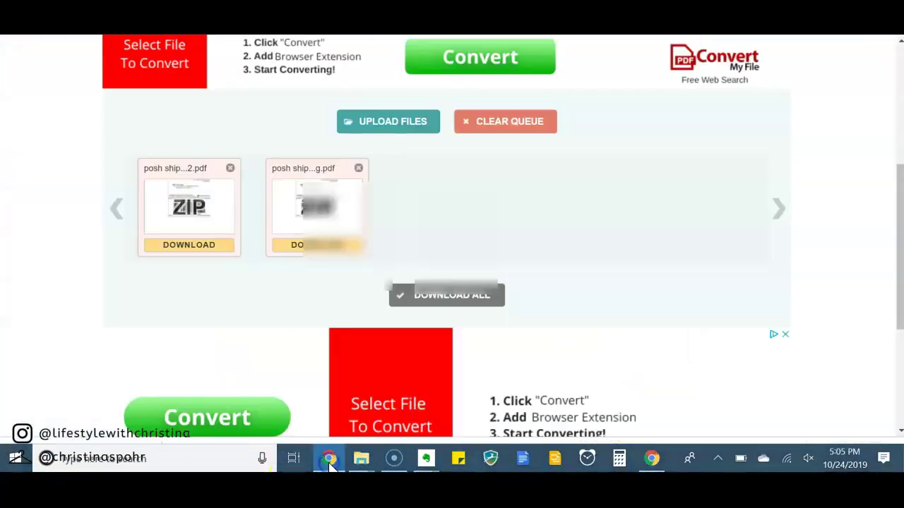